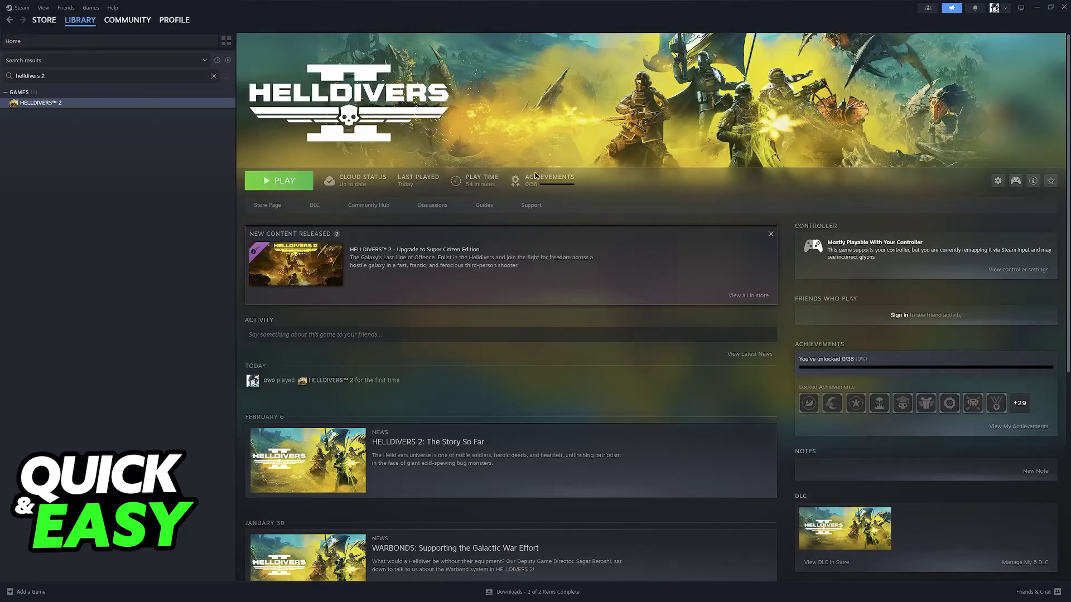
Step: Use Manage > Browse local files on HELLDIVERS 2 to show its install folder in Explorer
{"action": "right_click", "coordinate": [35, 106]}
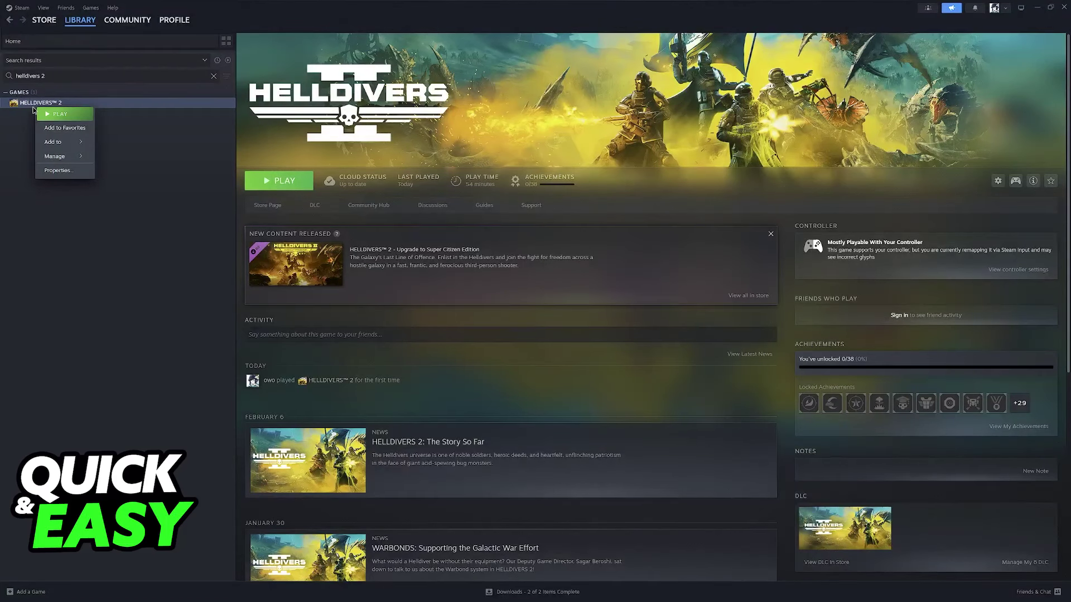
{"action": "mouse_move", "coordinate": [59, 160]}
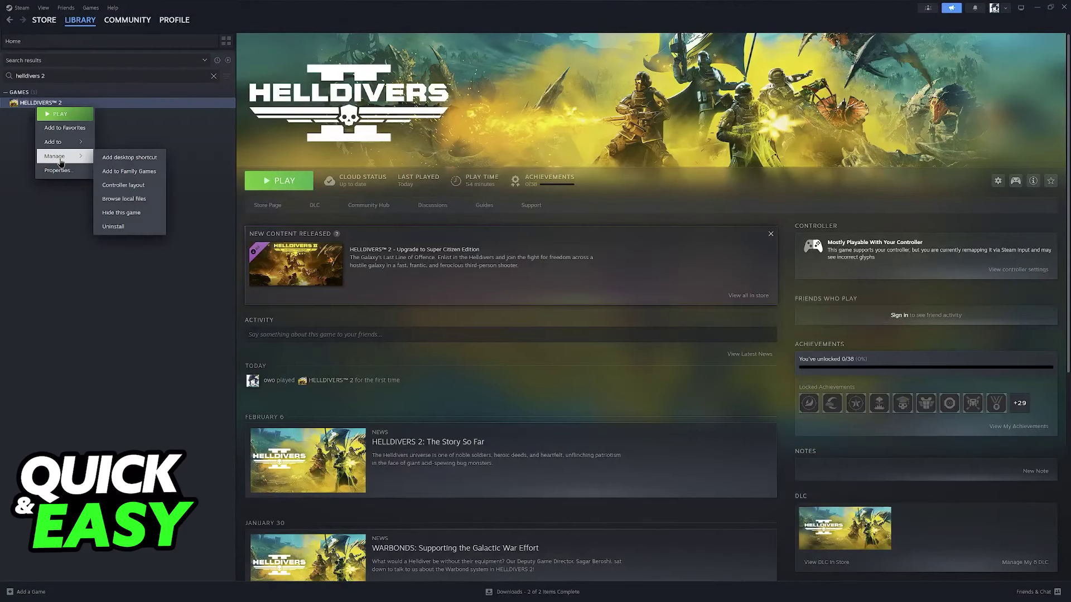
{"action": "left_click", "coordinate": [136, 199]}
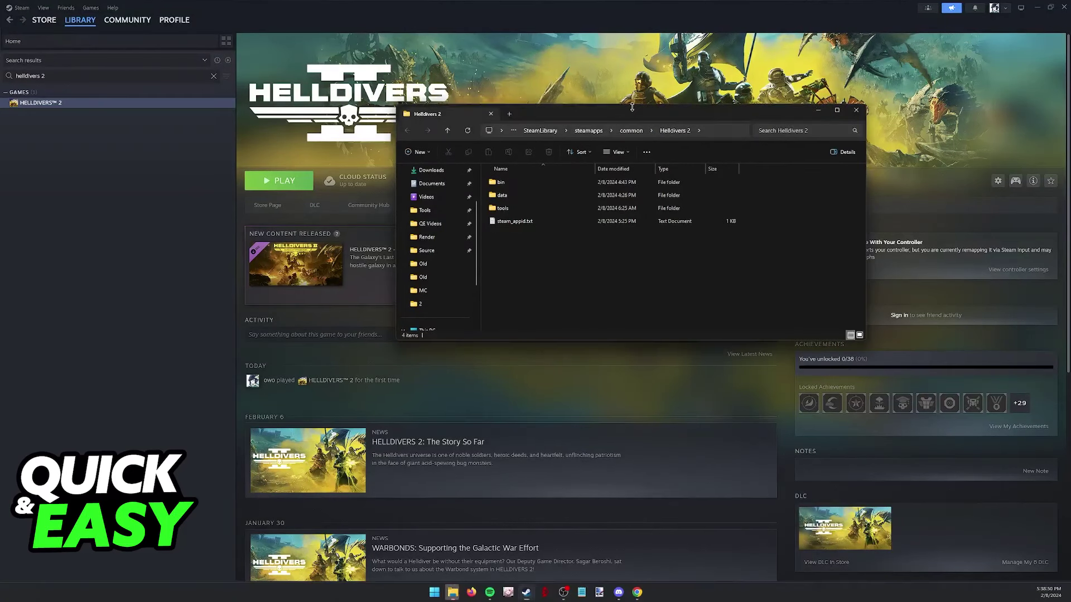
{"action": "left_click_drag", "start_coordinate": [621, 122], "coordinate": [620, 136]}
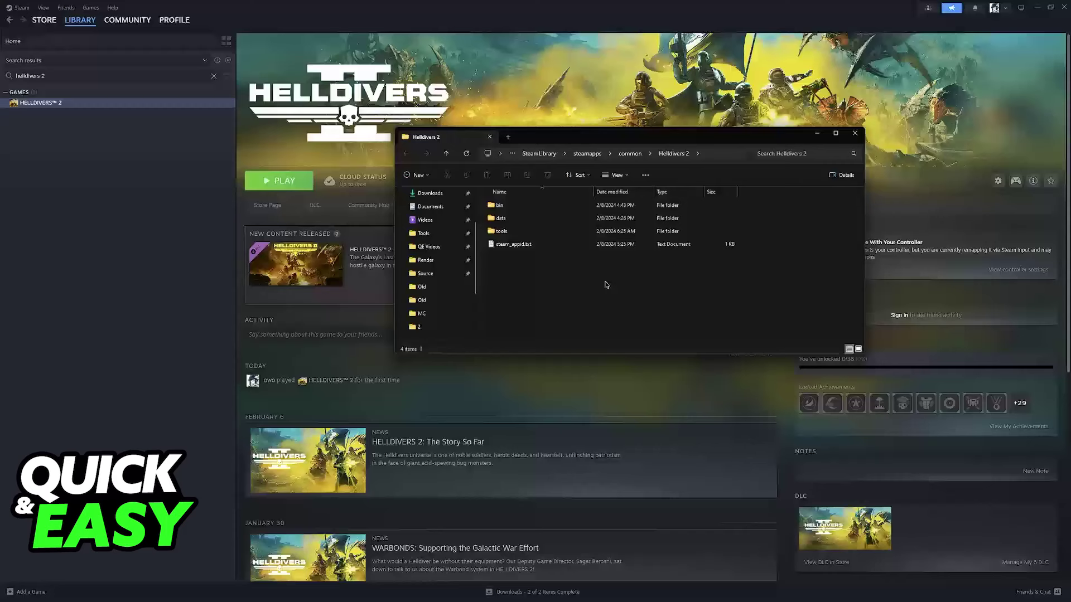
Step: Delete the GameGuard folder inside HELLDIVERS 2's bin folder
{"action": "double_click", "coordinate": [506, 211]}
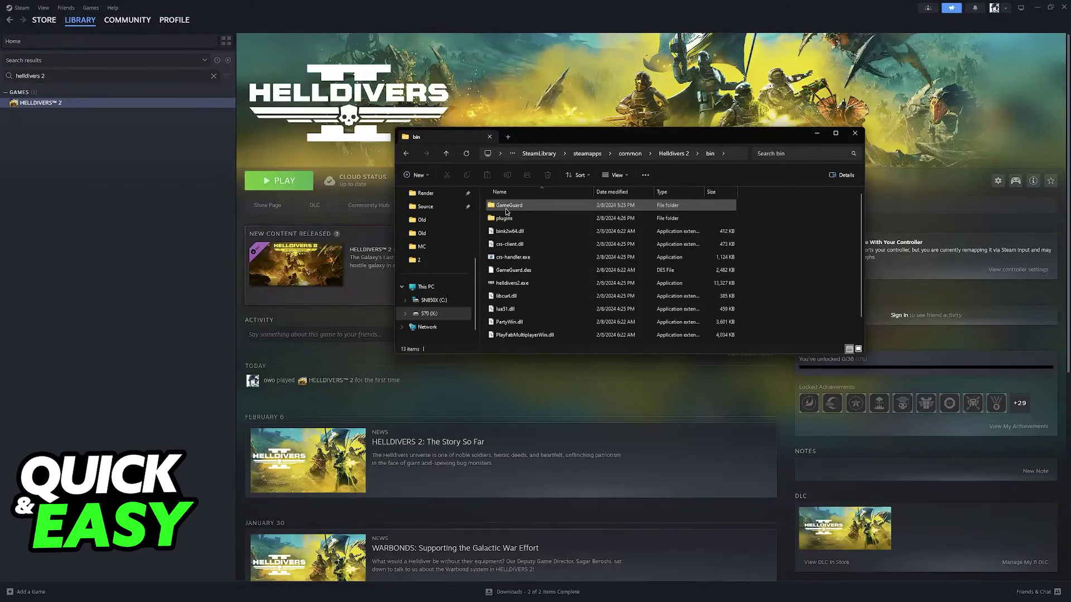
{"action": "left_click_drag", "start_coordinate": [763, 203], "coordinate": [574, 197]}
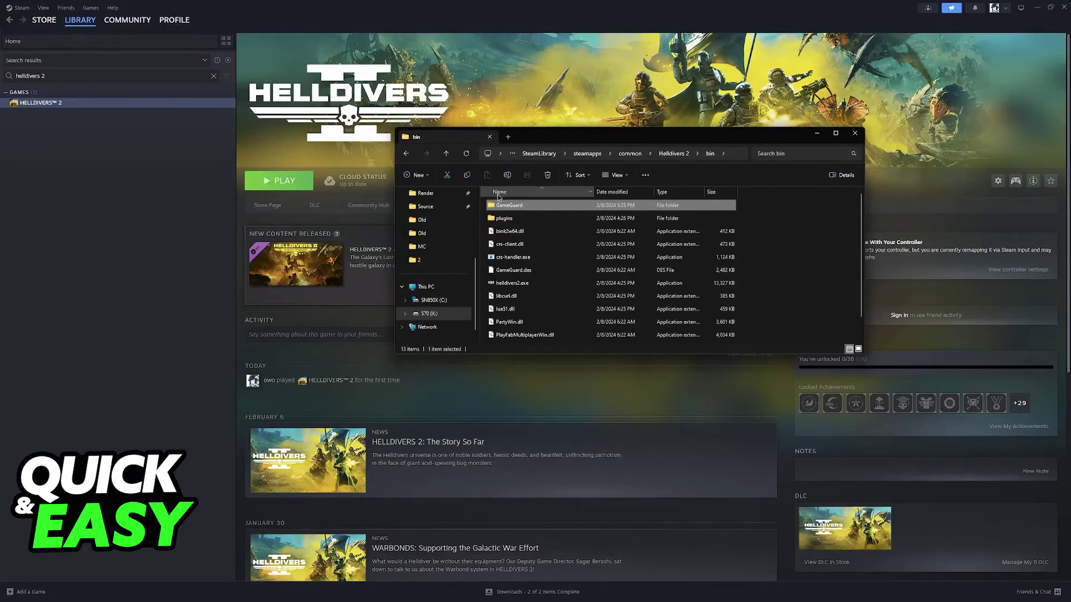
{"action": "right_click", "coordinate": [502, 206]}
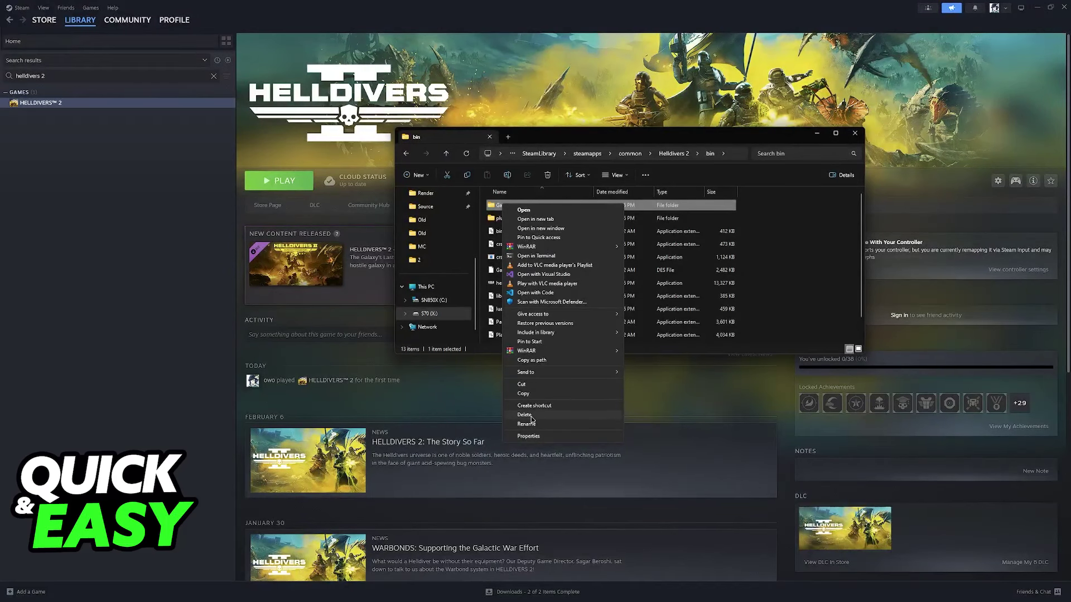
{"action": "left_click", "coordinate": [775, 220]}
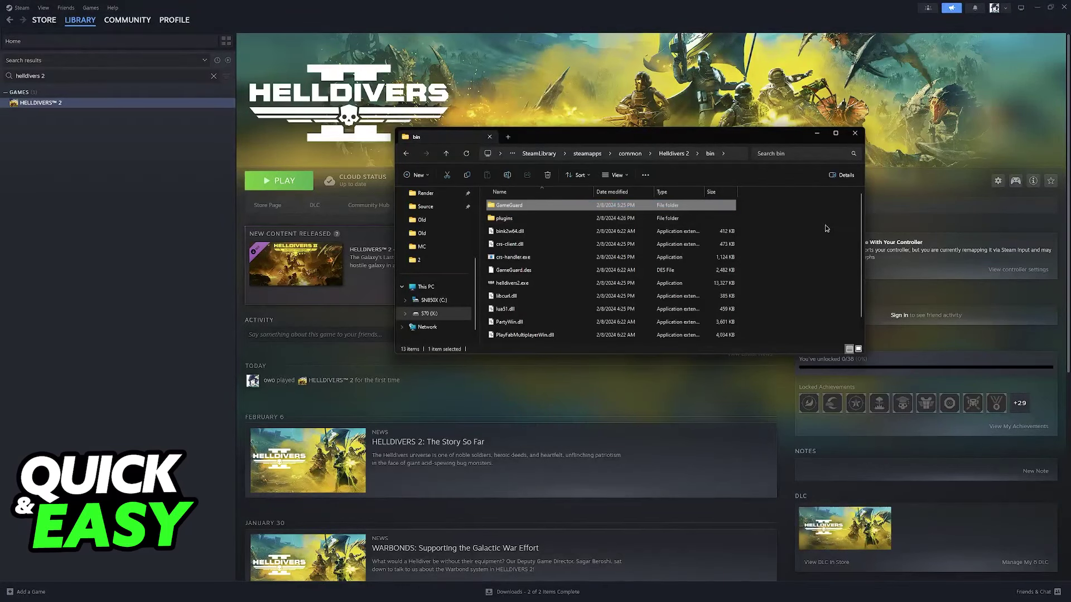
{"action": "key", "text": "Delete"}
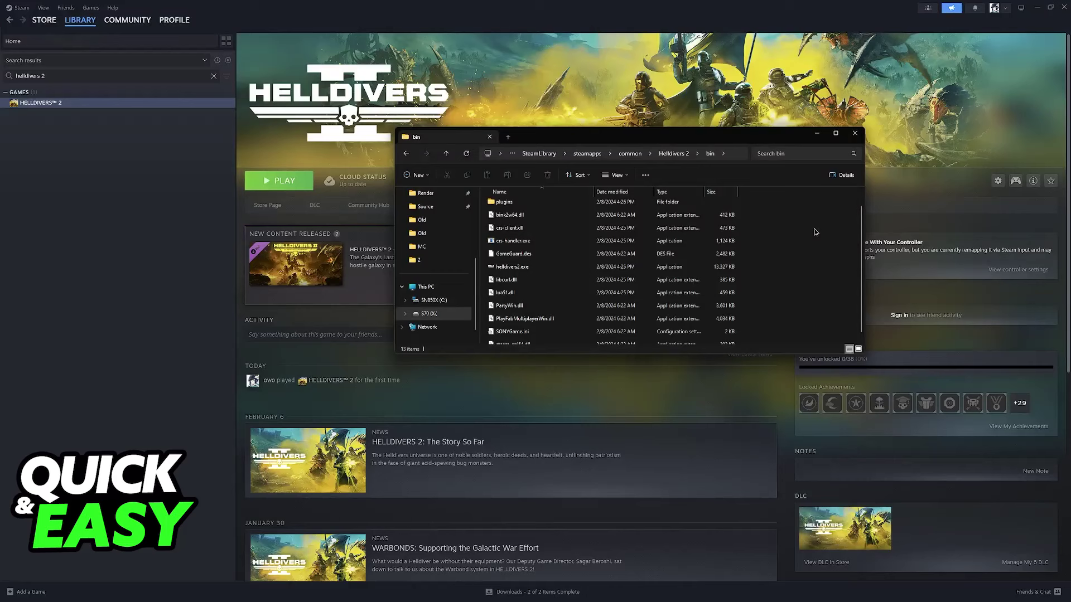
Step: Enable 'Run this program as an administrator' in helldivers2.exe's Compatibility properties
{"action": "right_click", "coordinate": [513, 268]}
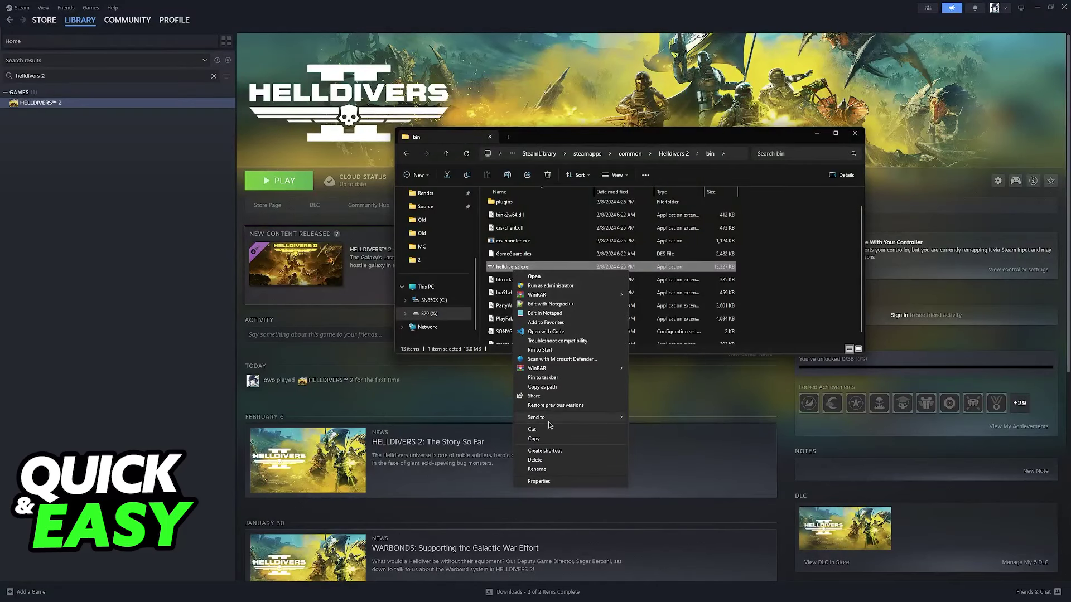
{"action": "left_click", "coordinate": [540, 480]}
{"action": "left_click", "coordinate": [588, 300]}
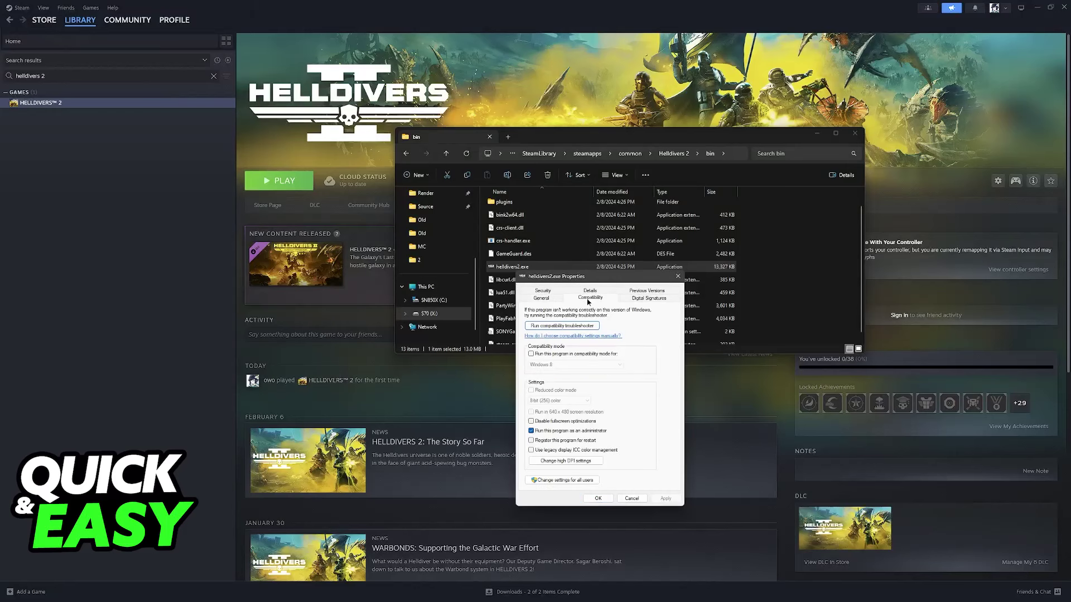
{"action": "left_click", "coordinate": [599, 500]}
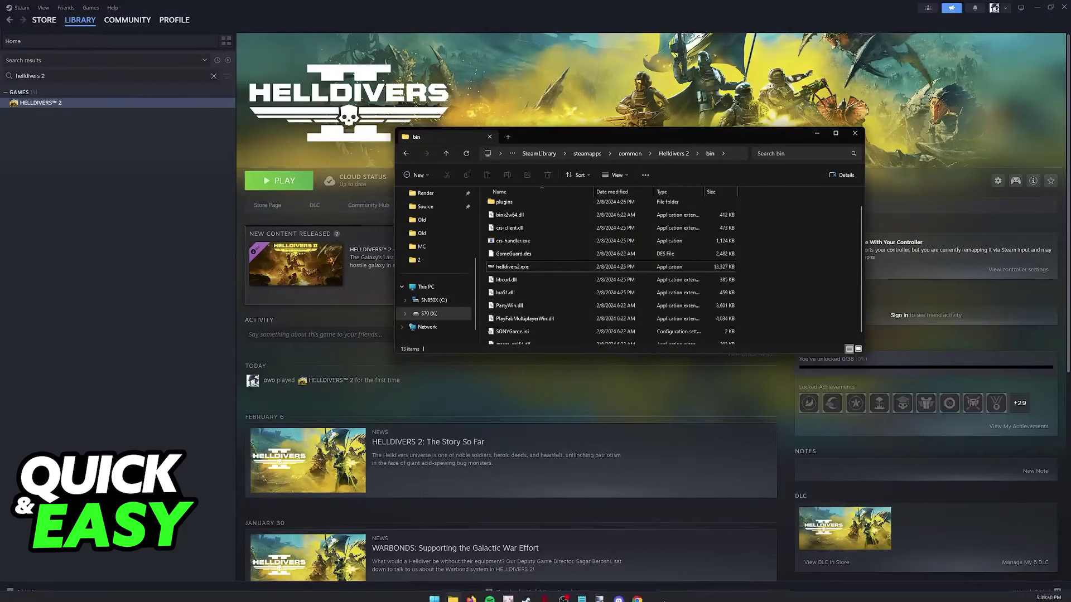
Step: From the Google results, open Microsoft's Visual C++ Redistributable 2012 Update 4 download page
{"action": "left_click", "coordinate": [638, 600]}
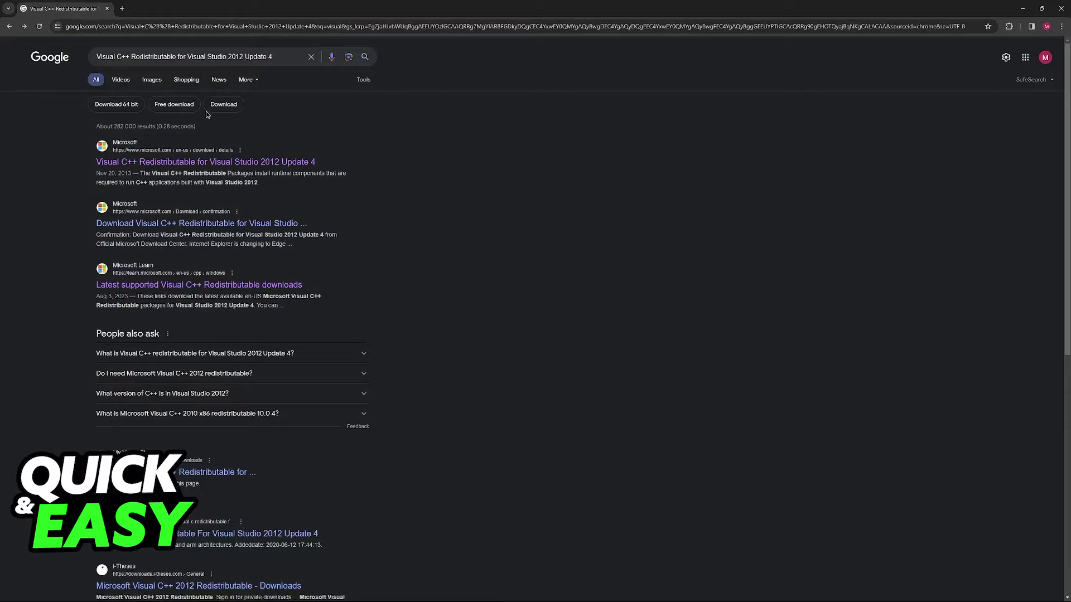
{"action": "left_click", "coordinate": [206, 163]}
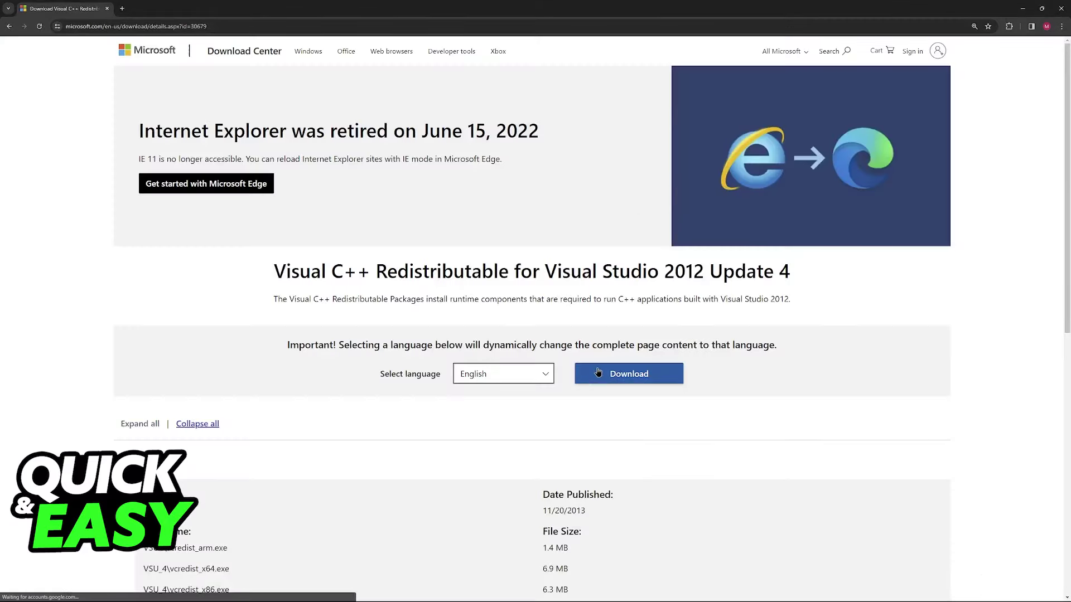
Step: Download the vcredist_x64.exe installer from the Download Center
{"action": "left_click", "coordinate": [601, 375]}
{"action": "left_click", "coordinate": [294, 304]}
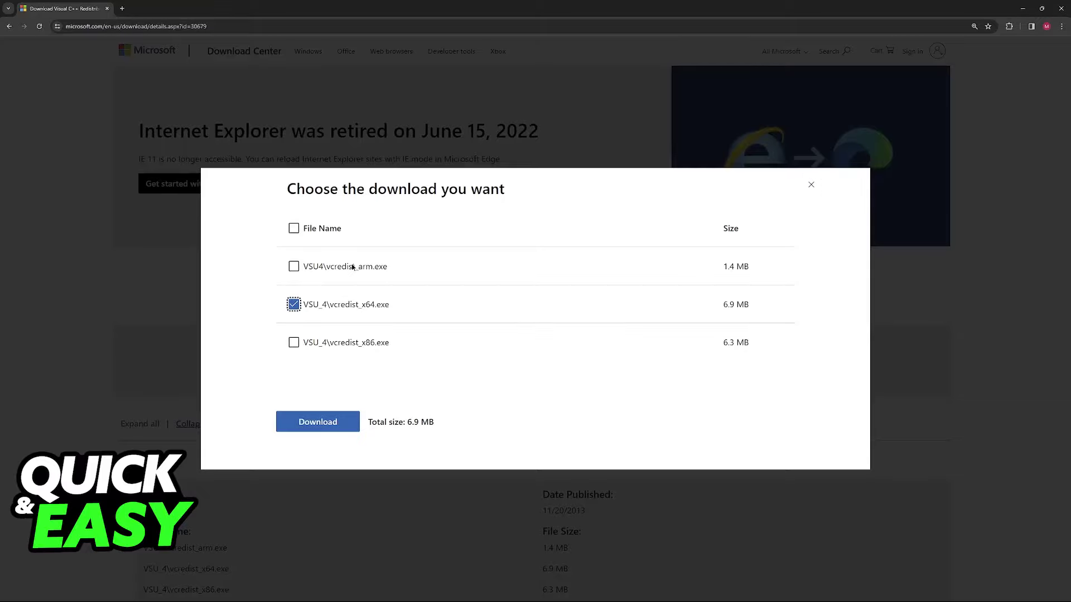
{"action": "left_click", "coordinate": [326, 425]}
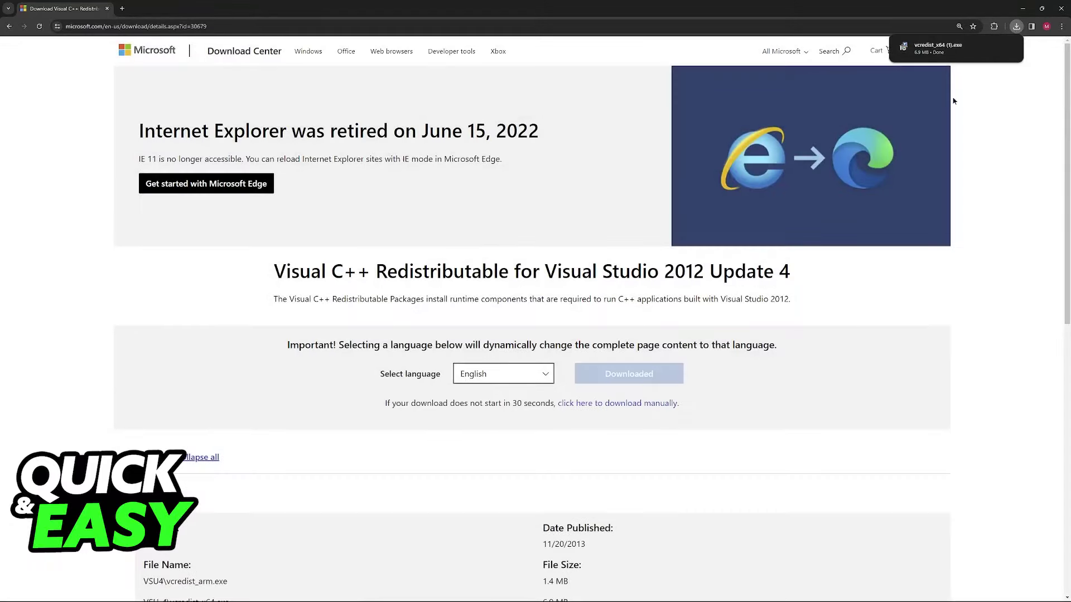
Step: Run the downloaded Visual C++ 2012 x64 setup, cancel it, and return to Steam
{"action": "left_click", "coordinate": [937, 48]}
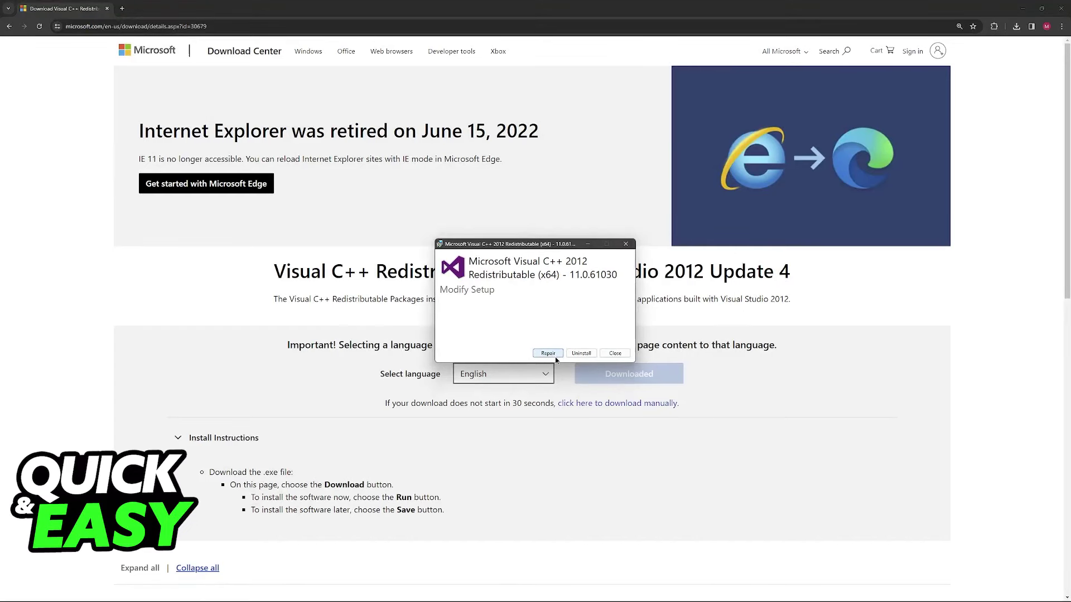
{"action": "left_click", "coordinate": [616, 354]}
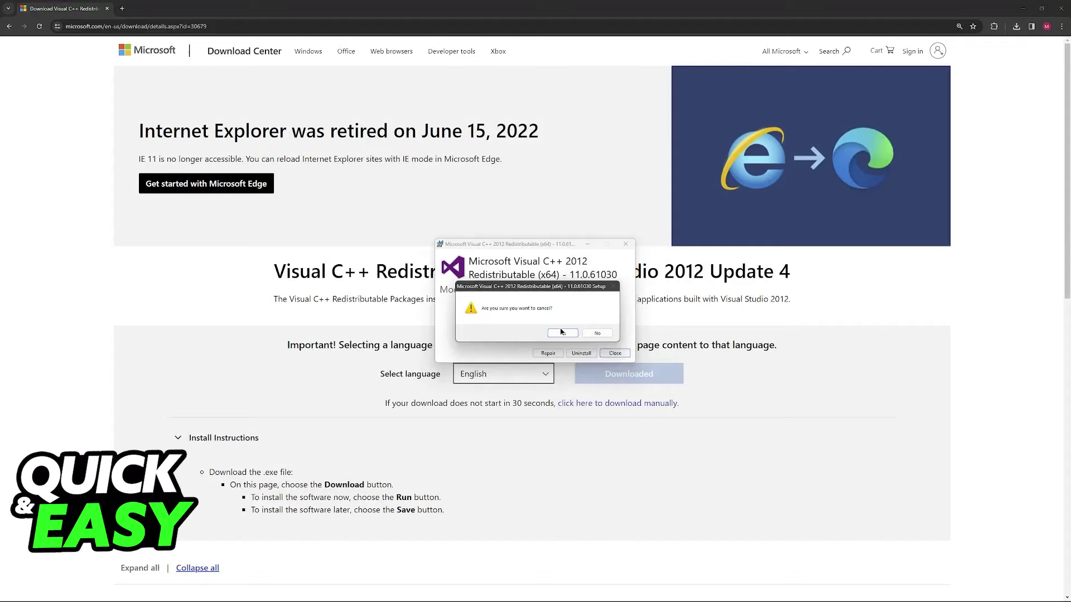
{"action": "left_click", "coordinate": [563, 333]}
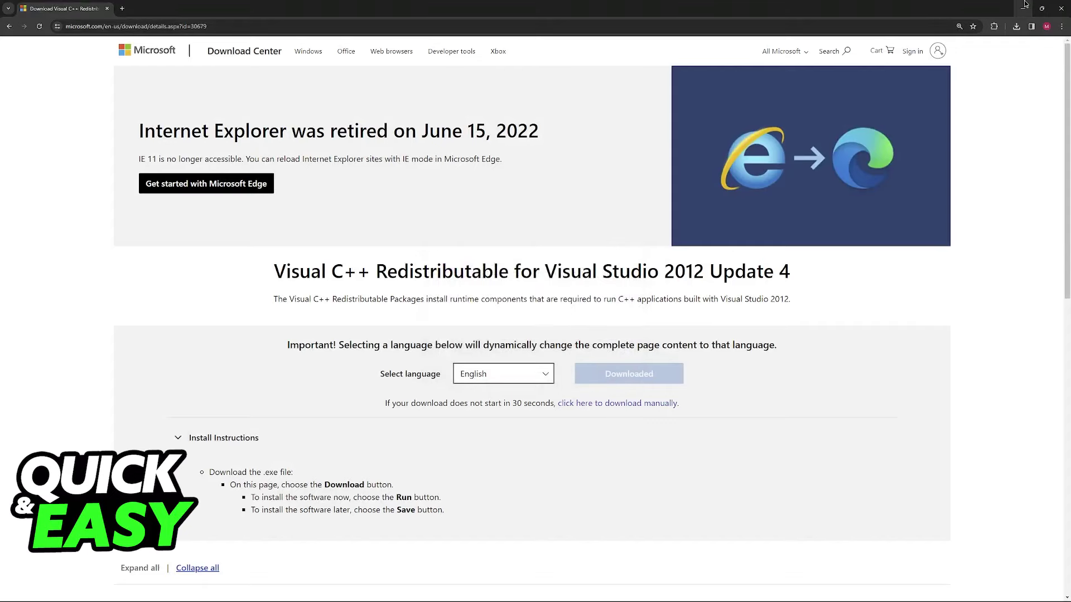
{"action": "left_click", "coordinate": [528, 596]}
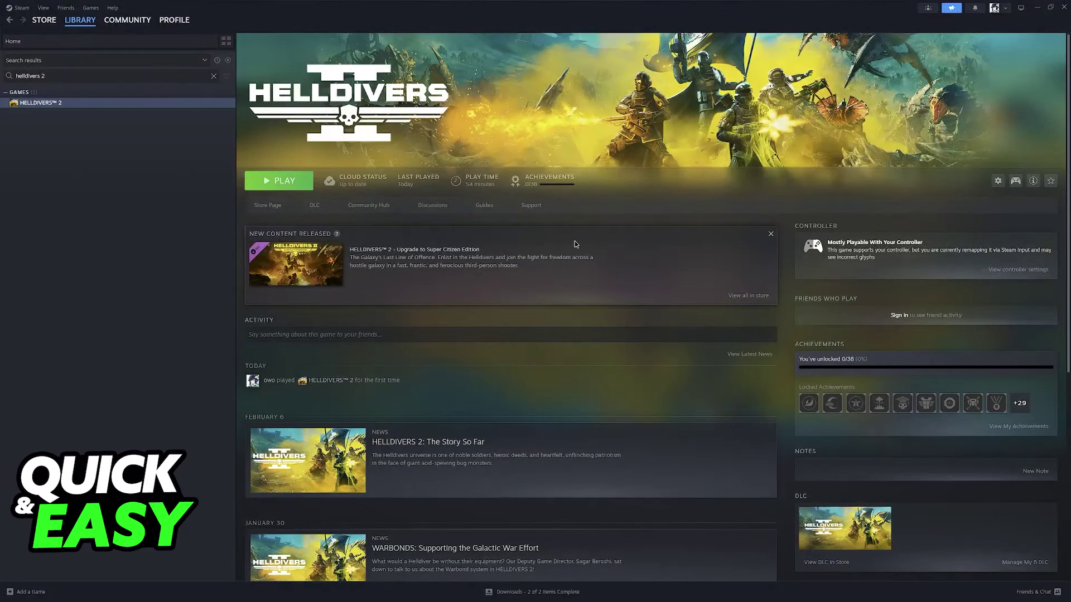
Step: View HELLDIVERS 2's Installed Files properties (70.34 GB), then close the Properties window
{"action": "right_click", "coordinate": [34, 105]}
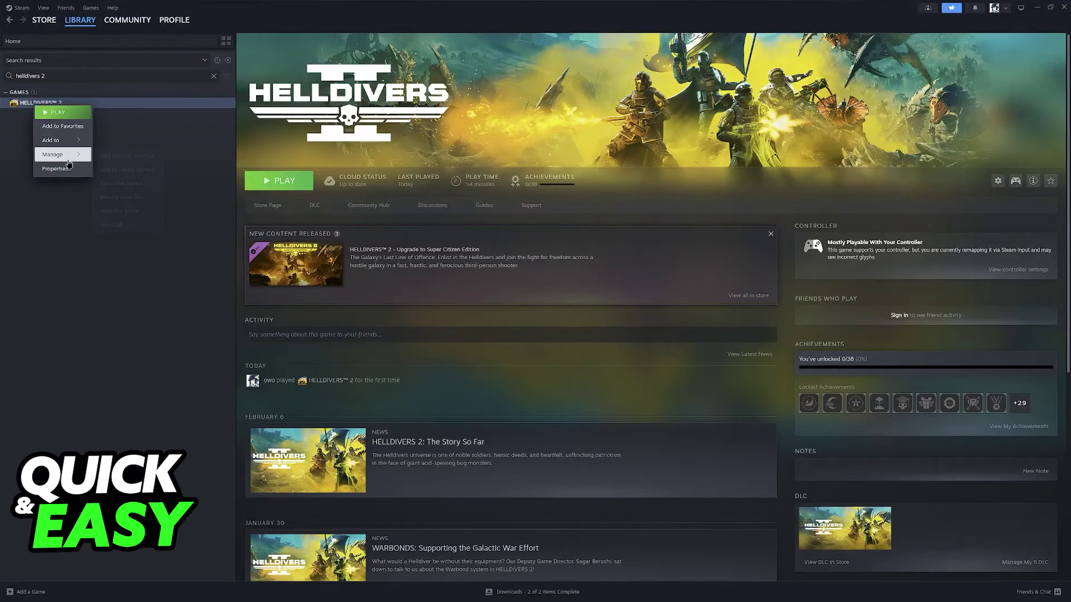
{"action": "left_click", "coordinate": [66, 169]}
{"action": "left_click", "coordinate": [380, 247]}
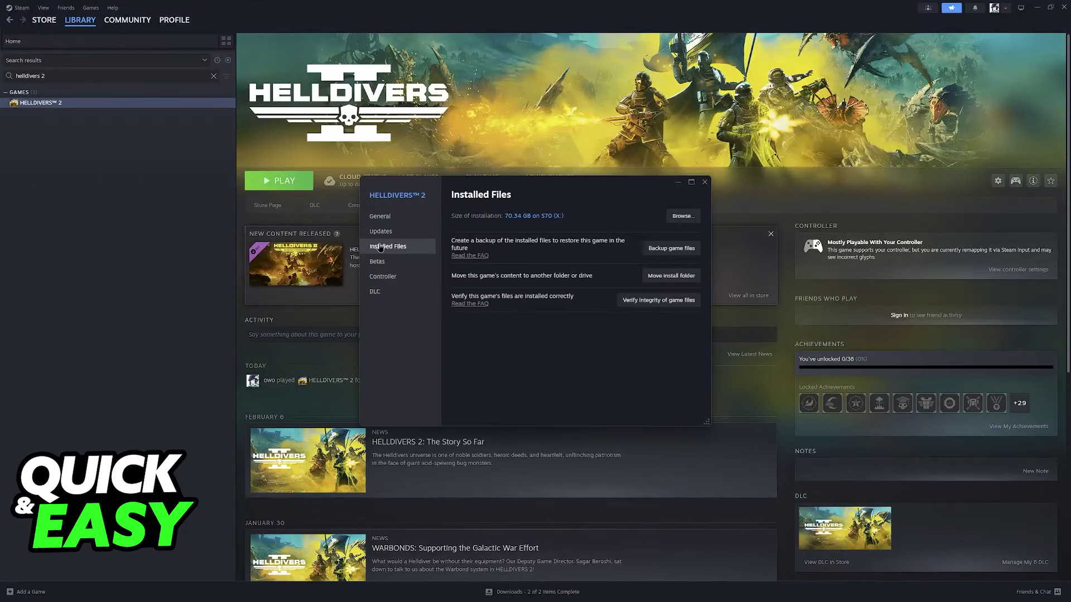
{"action": "left_click", "coordinate": [705, 183]}
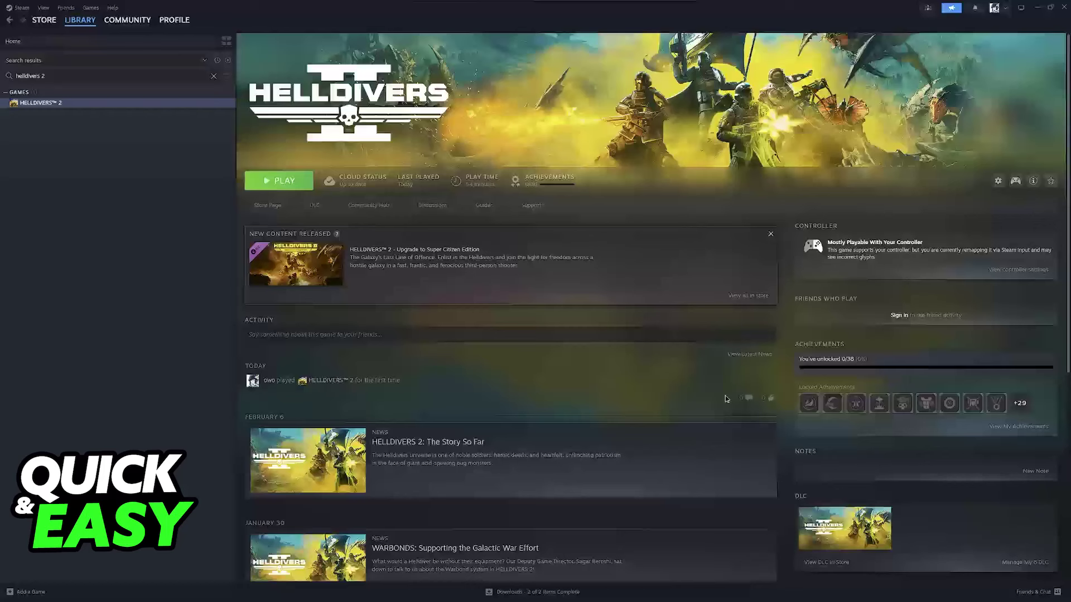
Step: Bring the bin folder window forward and launch helldivers2.exe
{"action": "mouse_move", "coordinate": [453, 593]}
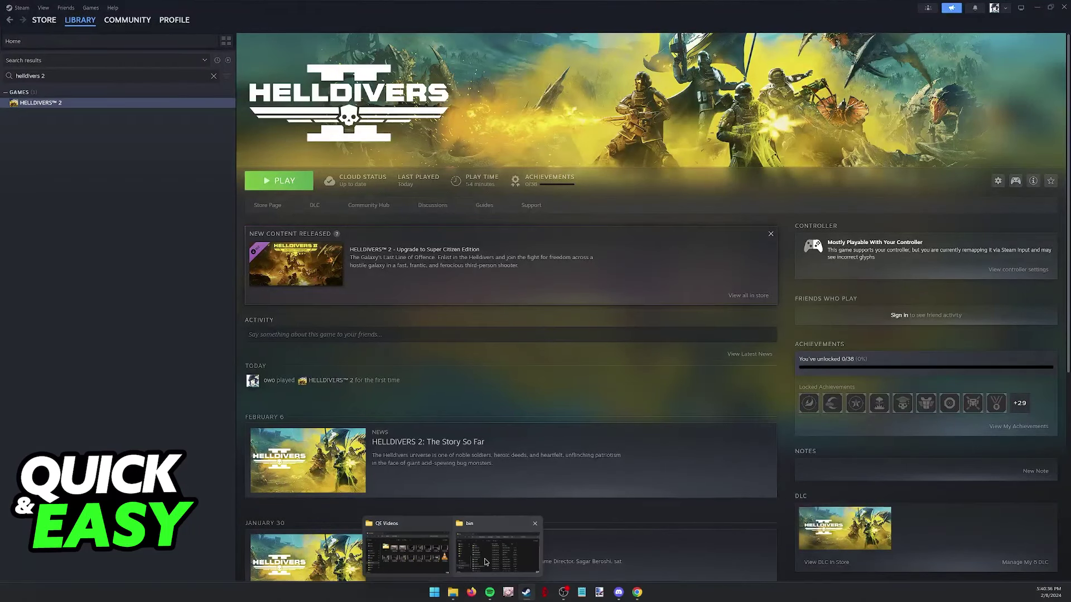
{"action": "left_click", "coordinate": [485, 562]}
{"action": "right_click", "coordinate": [516, 272]}
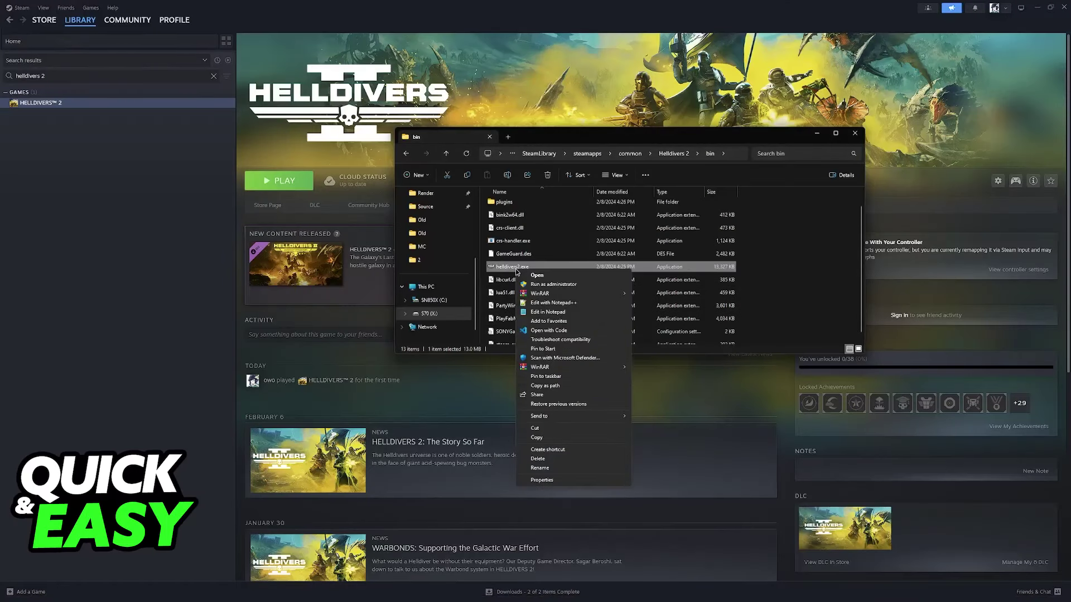
{"action": "left_click", "coordinate": [516, 272]}
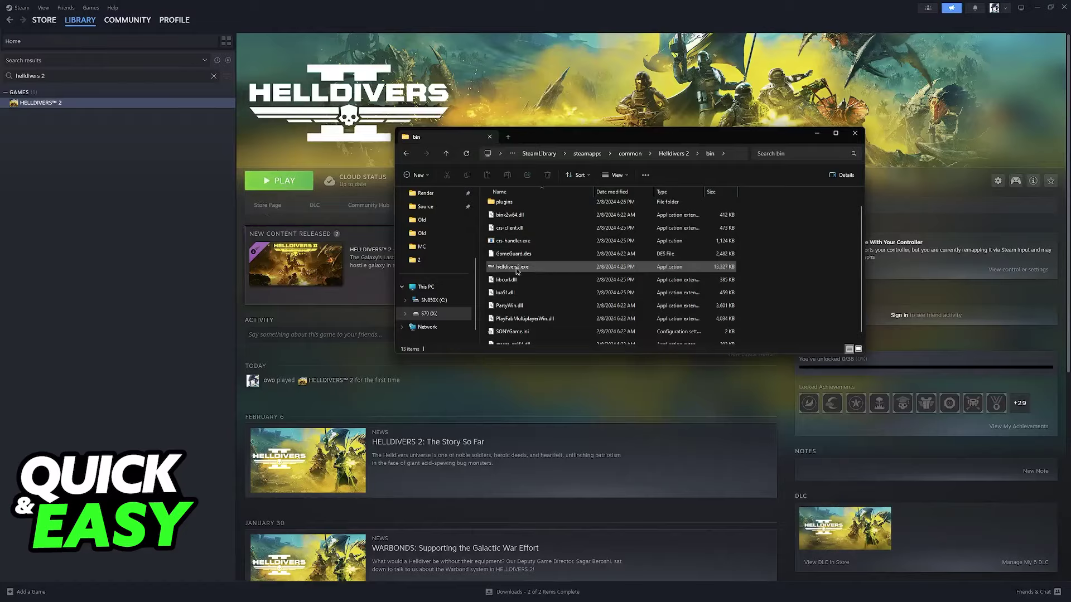